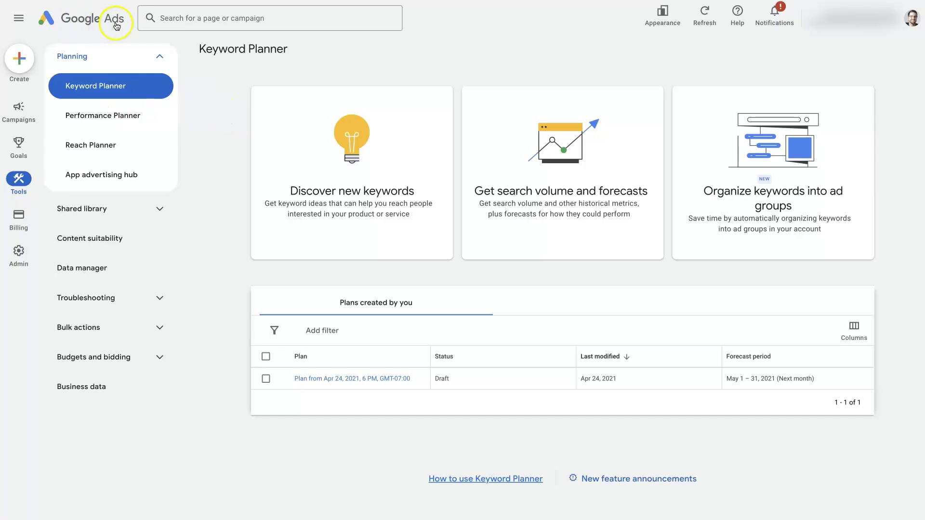
Collapse and then re-expand the Planning section of the navigation
mouse_move(31, 212)
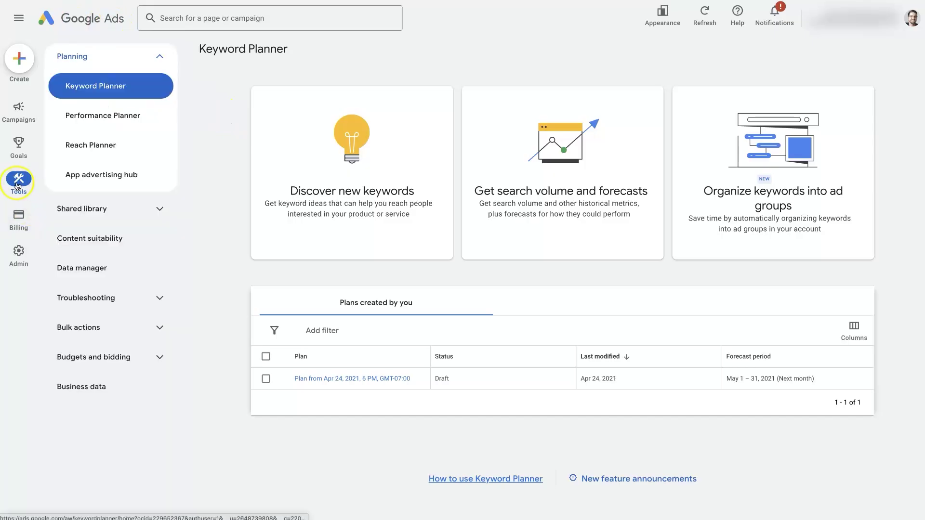
left_click(166, 58)
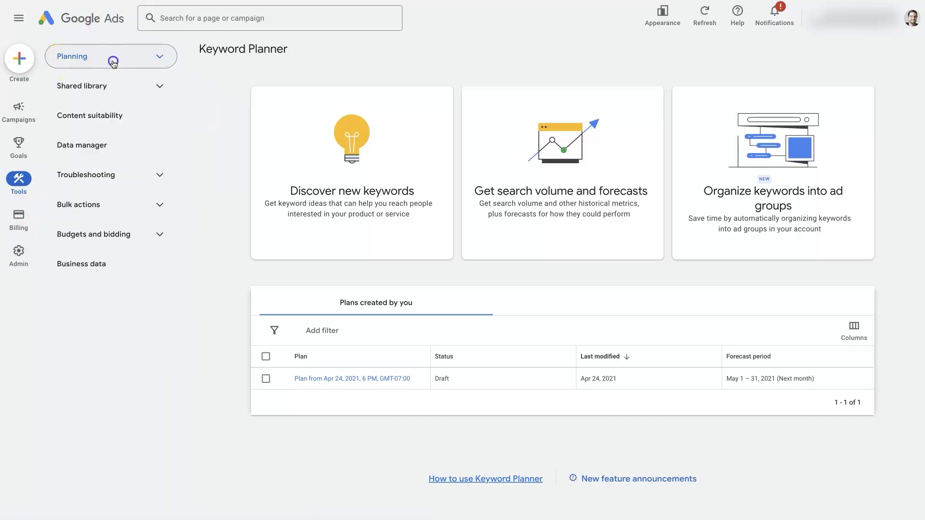
left_click(113, 61)
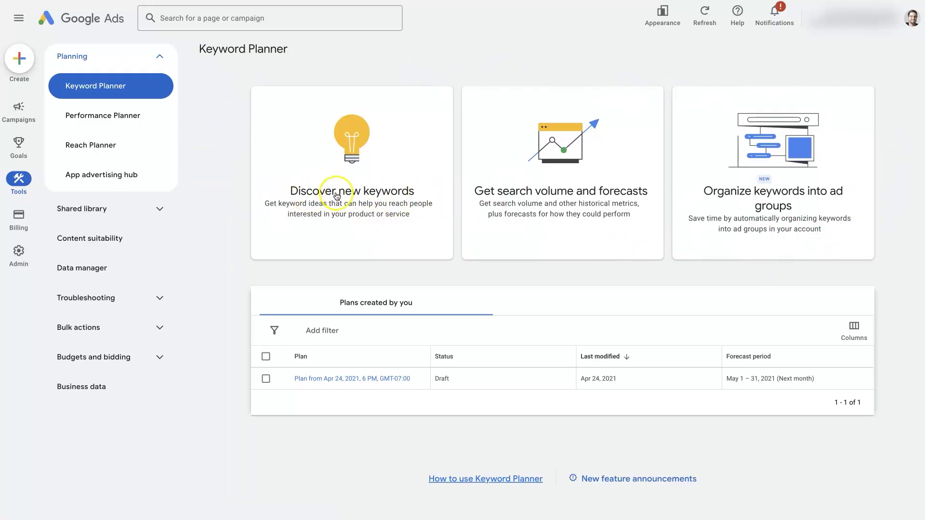
Choose Discover new keywords and enter 'phoenix plumber' as the seed keyword
left_click(369, 183)
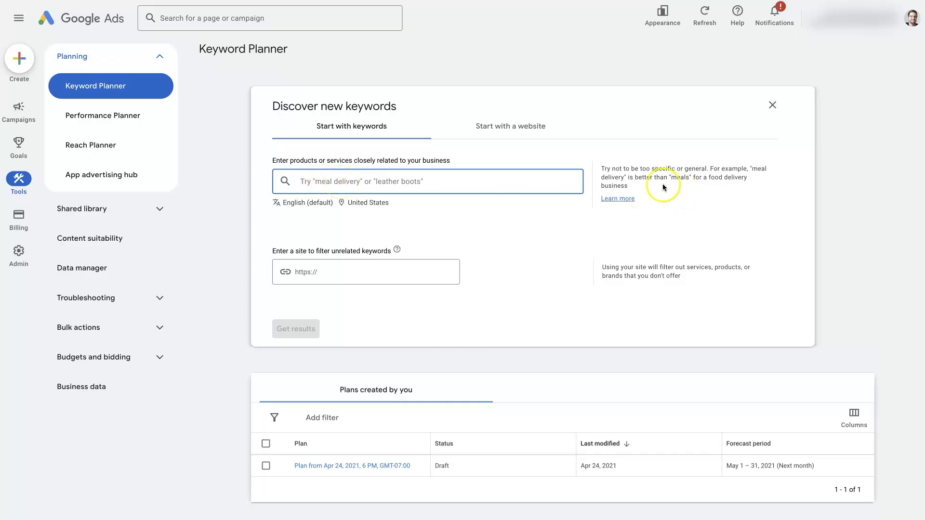
left_click(609, 173)
triple_click(609, 173)
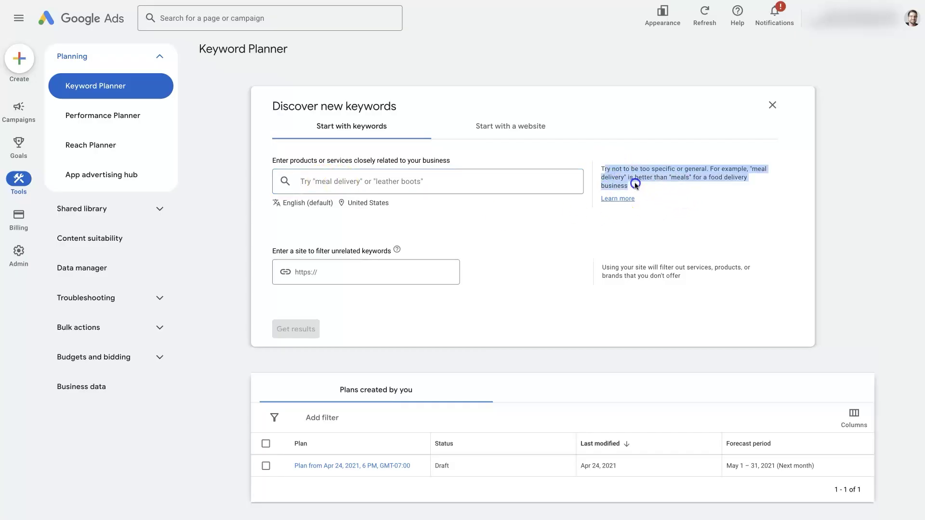
left_click(354, 178)
type("phoenix plumber")
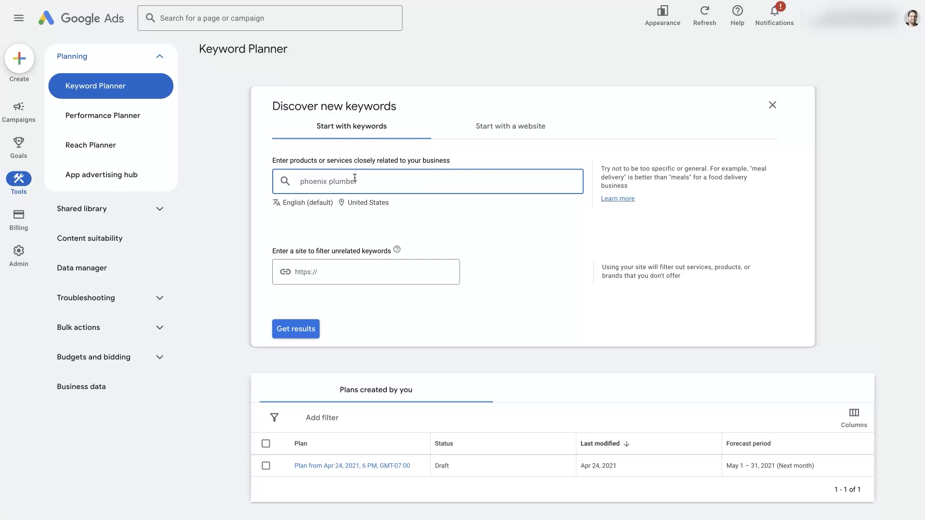
key("Return")
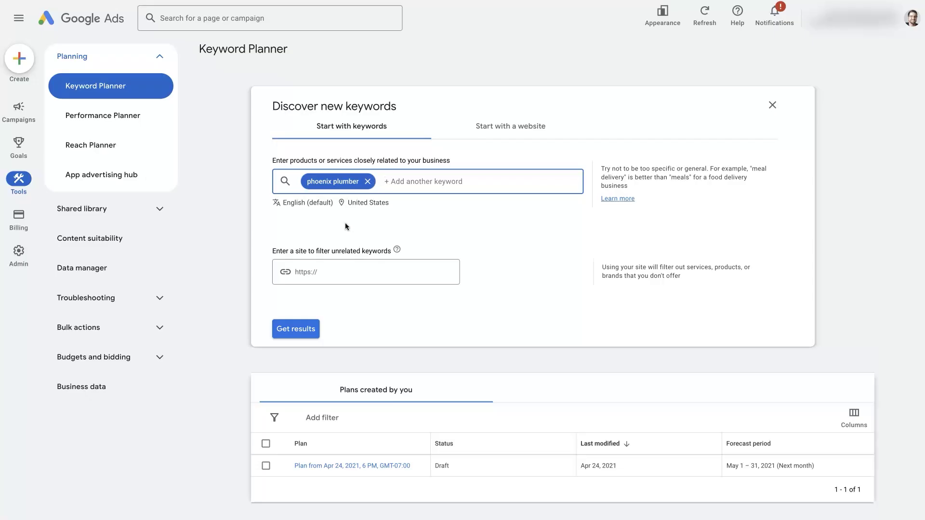
left_click(315, 183)
Get results for 'phoenix plumber' and highlight its 1K – 10K monthly search range
left_click(294, 334)
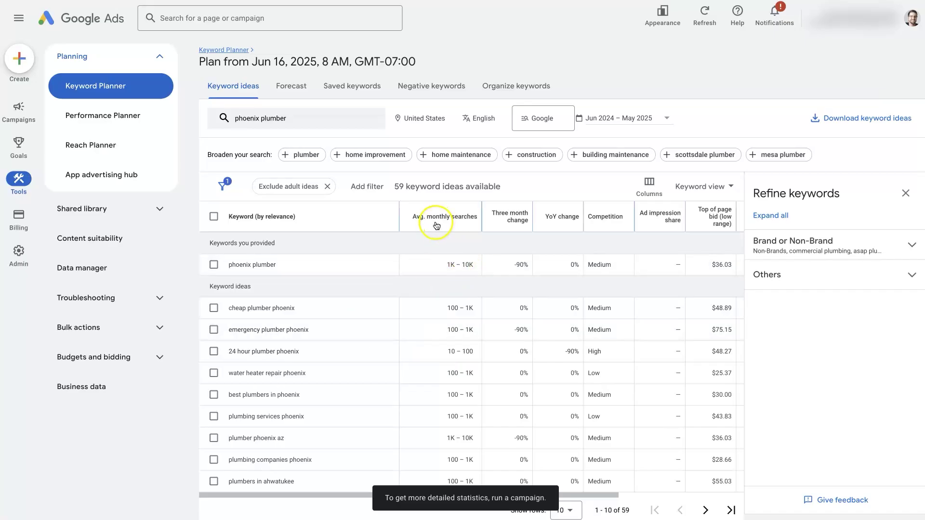
left_click(453, 287)
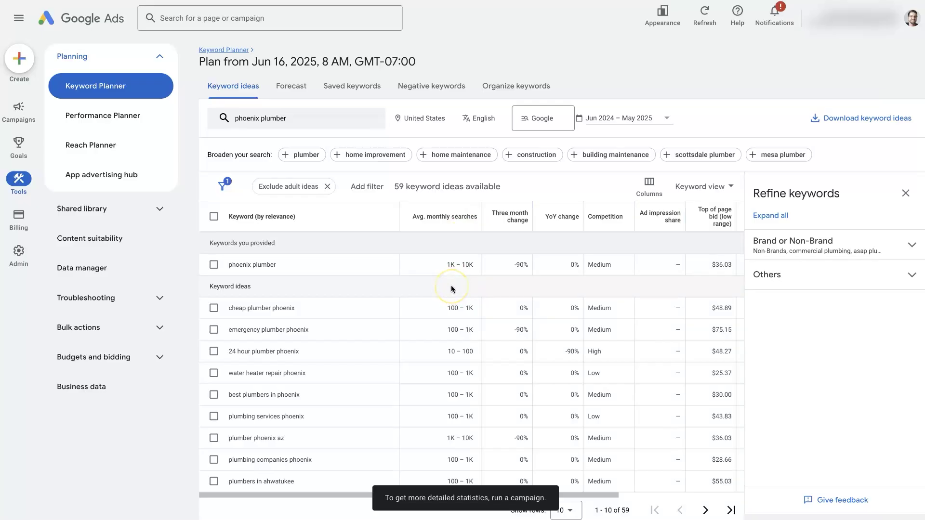
left_click(448, 271)
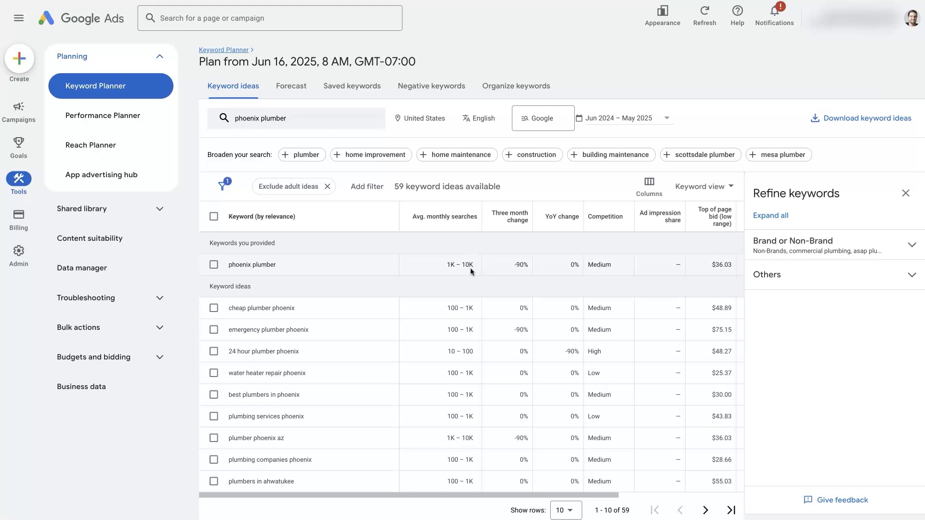
left_click(452, 275)
left_click_drag(475, 268, 462, 271)
left_click(452, 264)
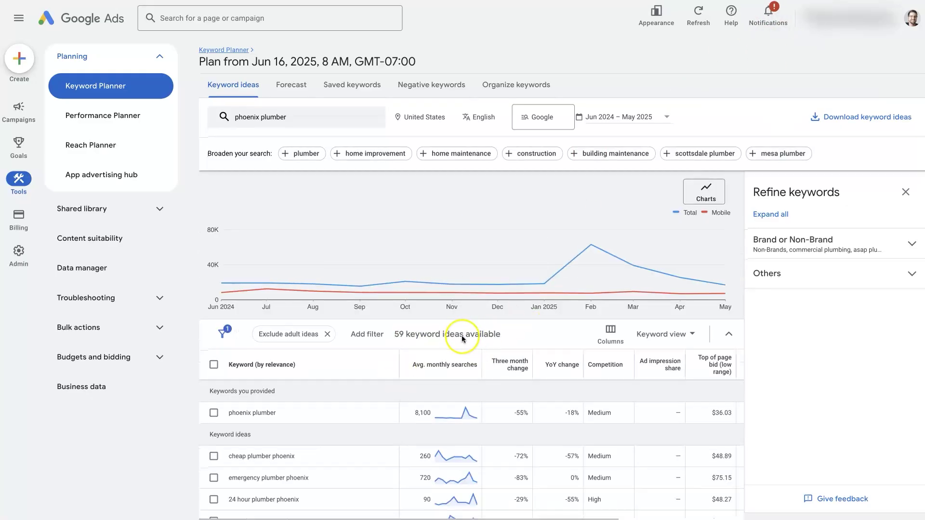
Read the June 2024–May 2025 trend chart, where phoenix plumber peaks at 27.1K in February 2025
scroll(553, 302, "down", 2)
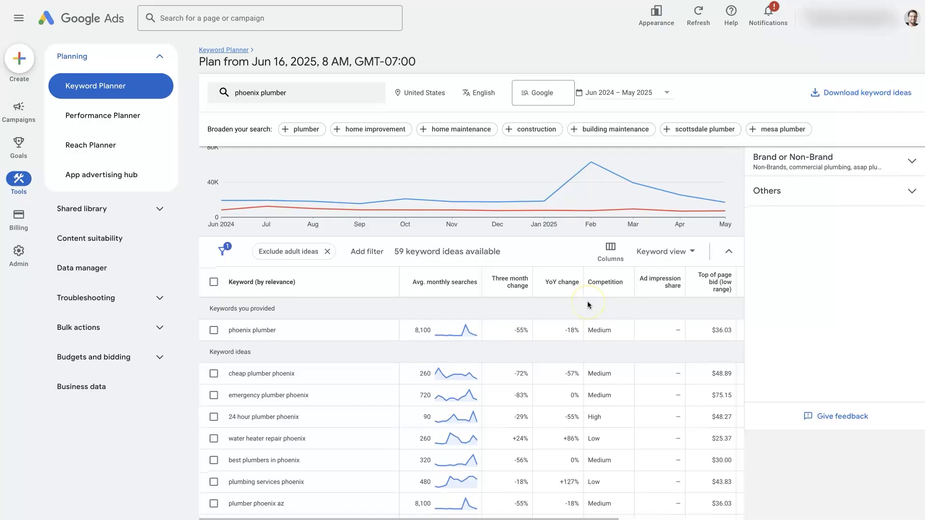
scroll(241, 258, "up", 2)
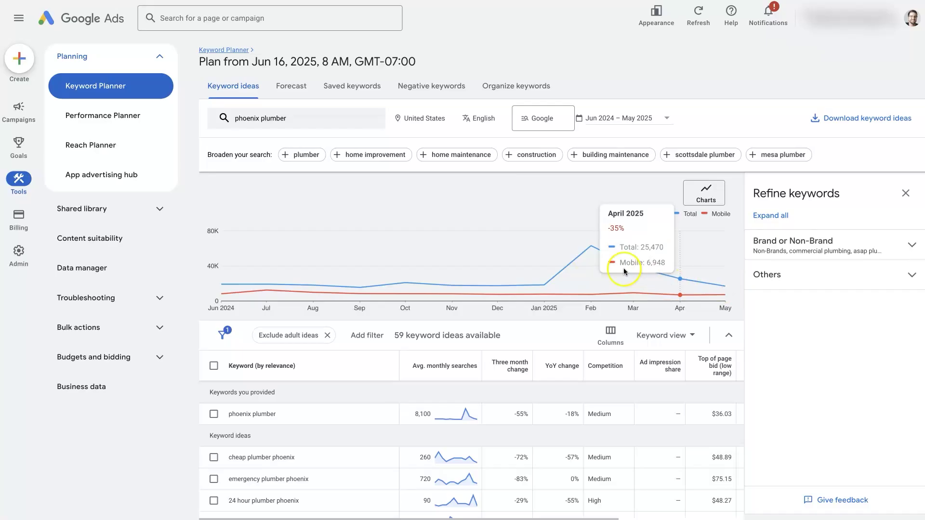
scroll(327, 291, "down", 1)
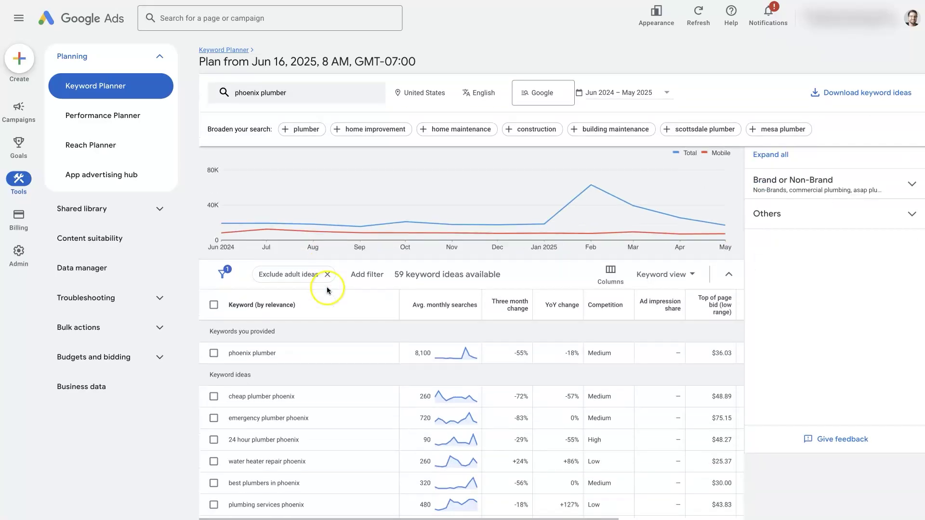
scroll(327, 291, "down", 1)
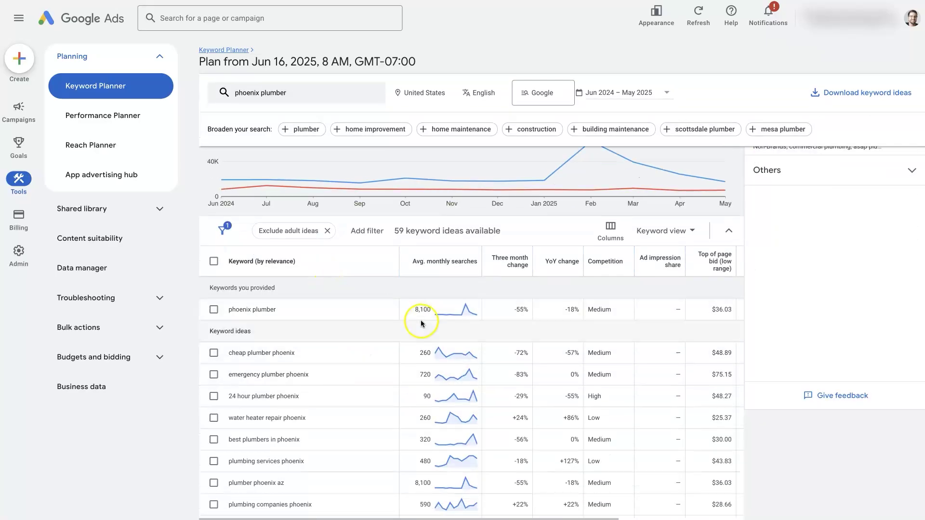
mouse_move(463, 311)
Highlight the 8,100 average monthly searches value for phoenix plumber and review the ideas list
left_click(422, 309)
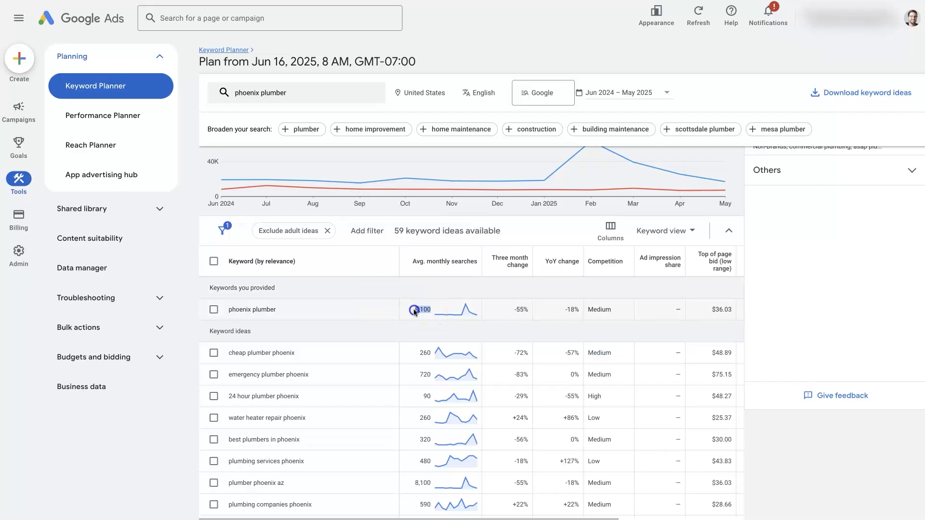
left_click(413, 310)
scroll(424, 317, "down", 1)
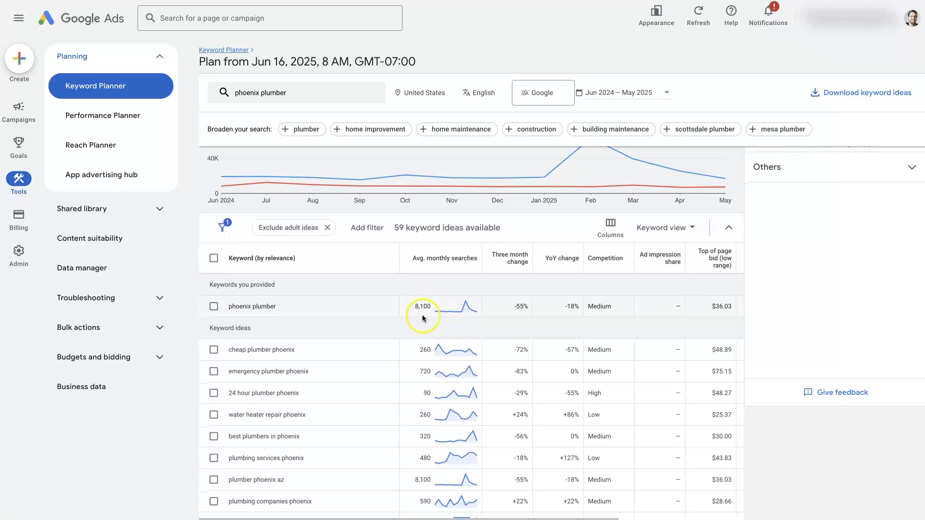
scroll(422, 318, "down", 1)
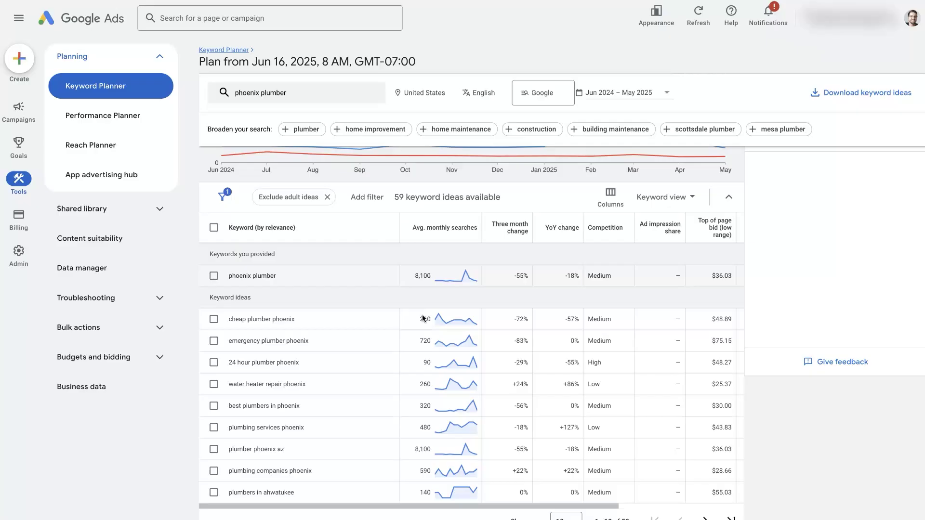
left_click(423, 318)
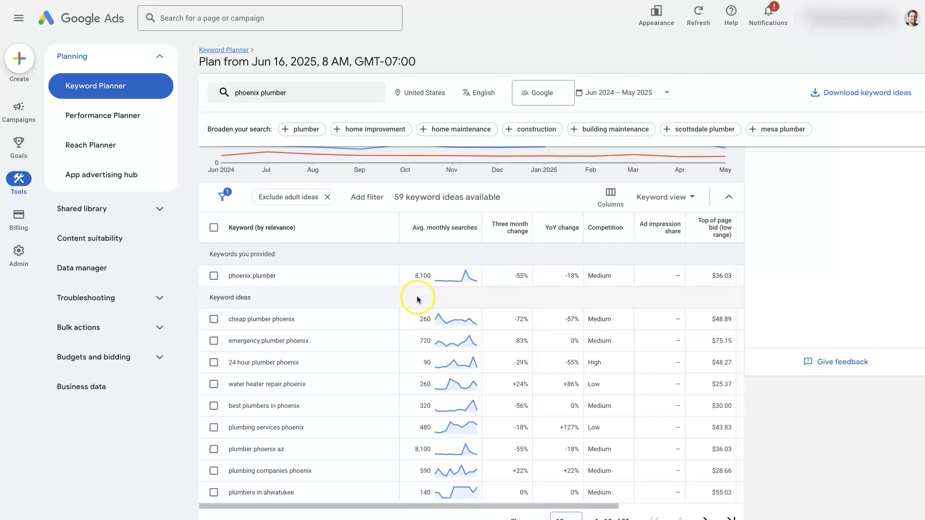
left_click(419, 275)
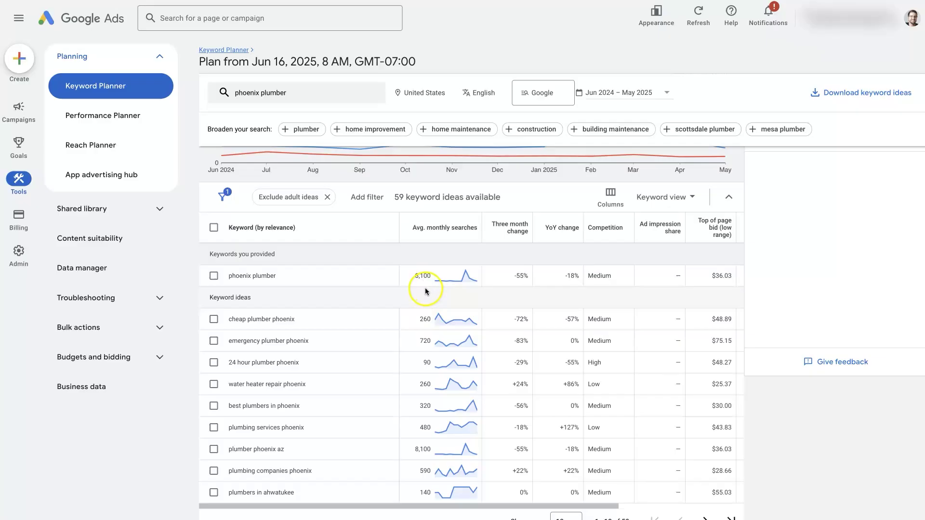
left_click(420, 278)
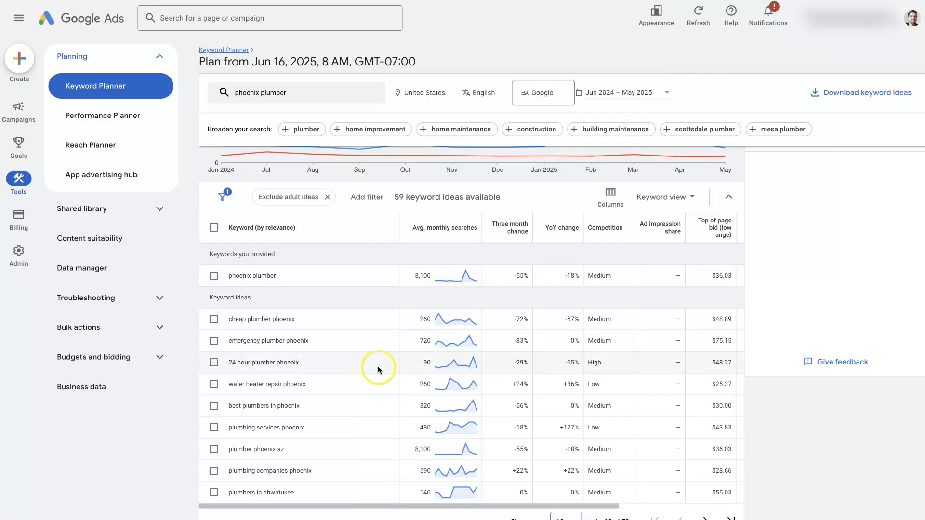
Sort the keyword ideas by Avg. monthly searches, highest first, and scan the sorted list
left_click(427, 230)
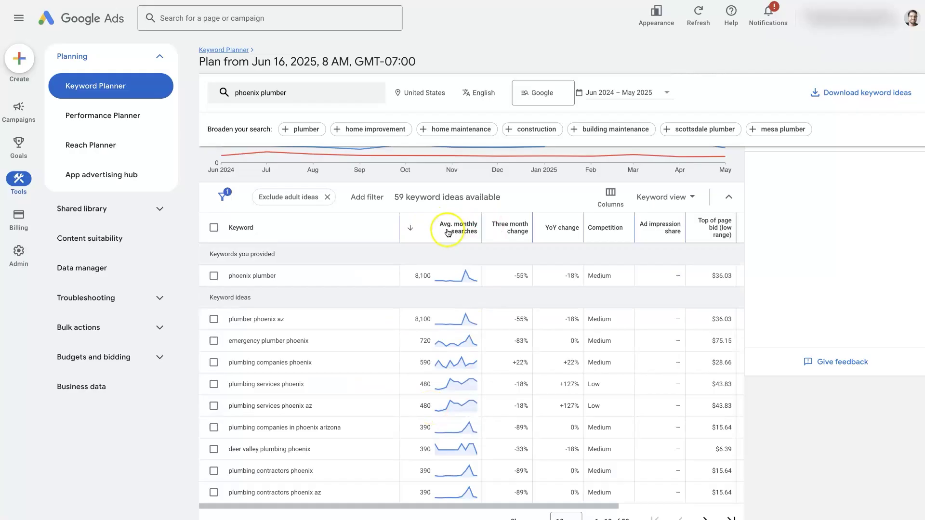
scroll(367, 405, "down", 1)
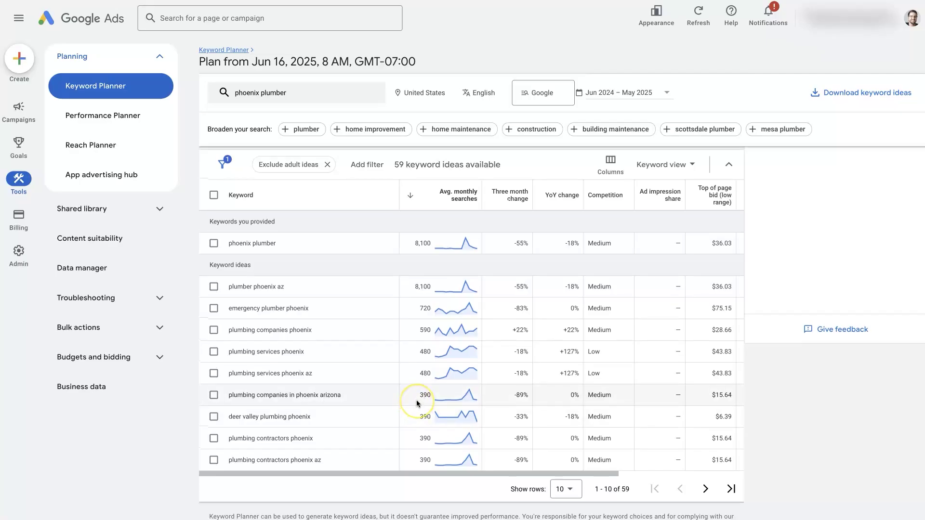
scroll(415, 406, "down", 1)
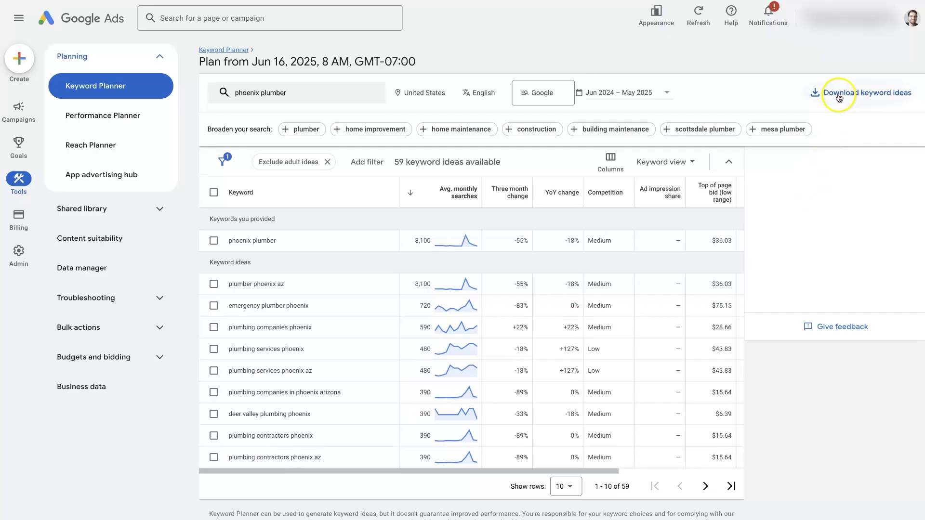
Check the .csv and Google Sheets download options for the keyword ideas, then dismiss them
left_click(858, 96)
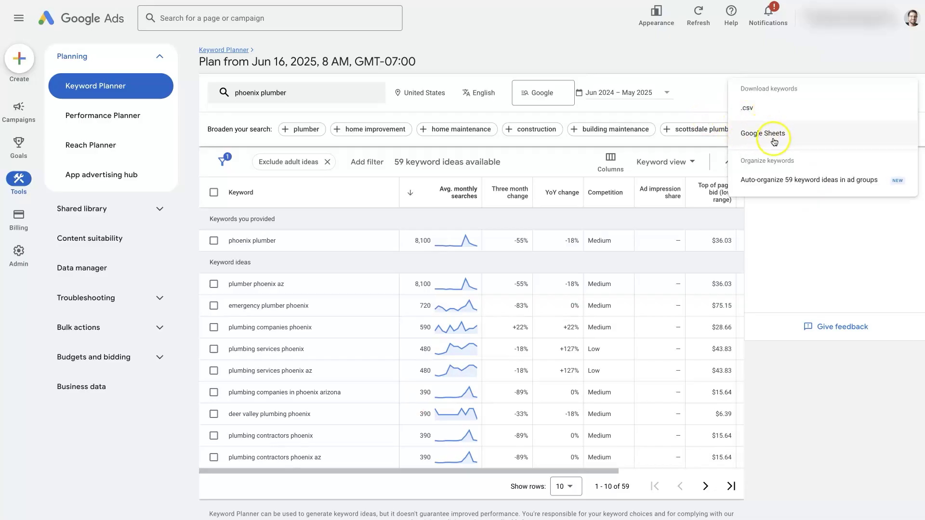
left_click(638, 52)
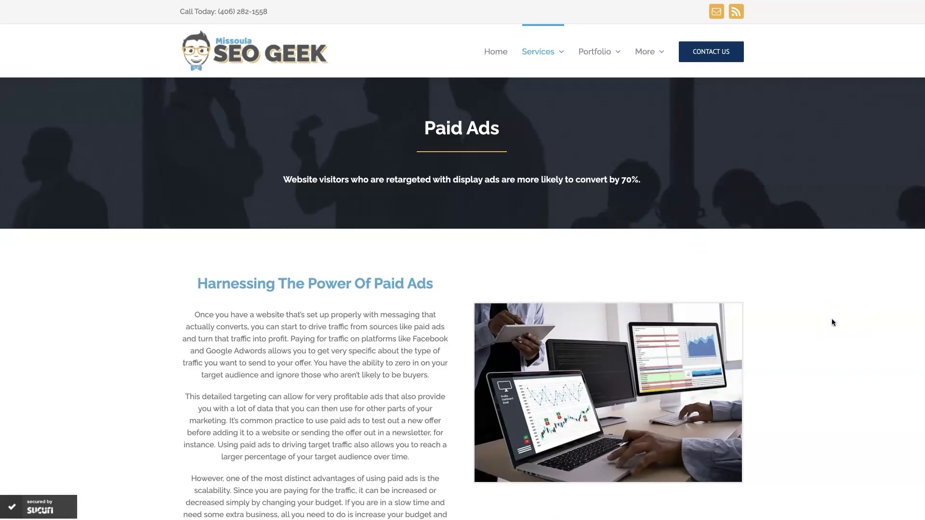
scroll(819, 357, "down", 15)
scroll(819, 359, "down", 4)
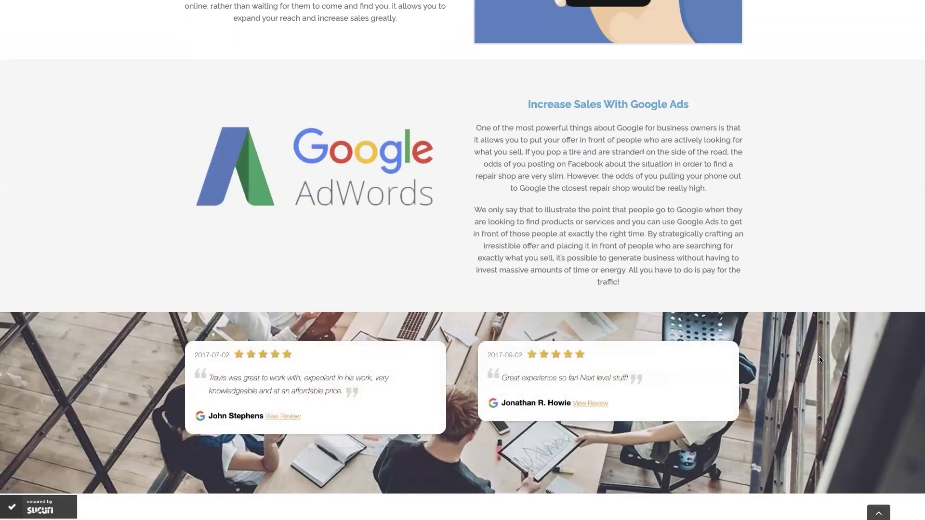
scroll(819, 357, "up", 1)
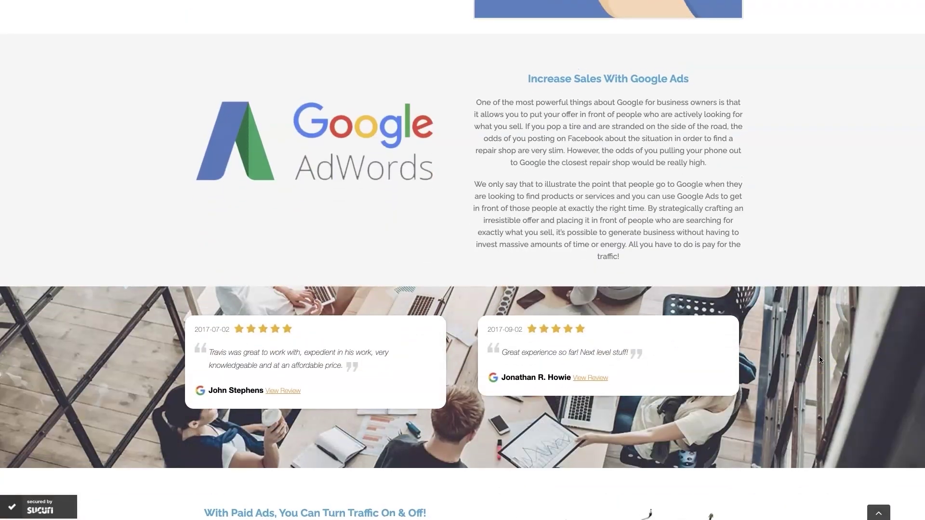